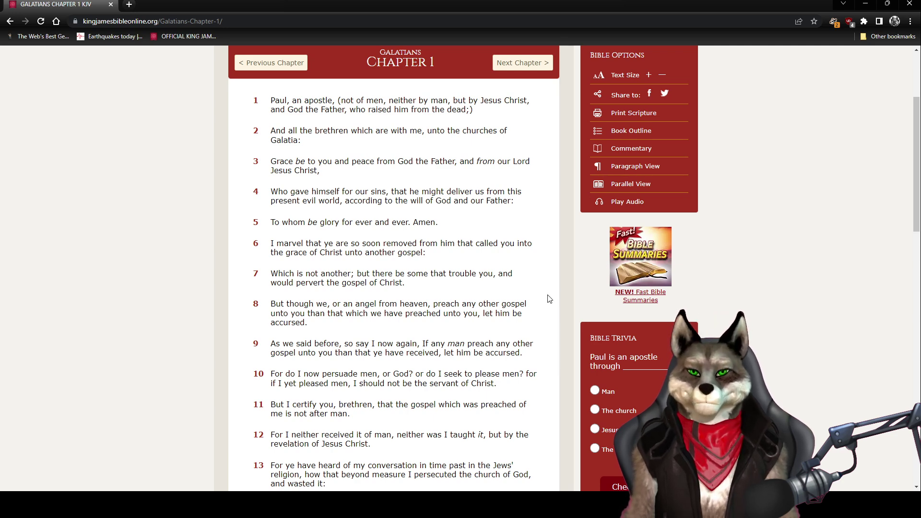
{"action": "scroll", "coordinate": [547, 298], "scroll_direction": "down", "scroll_amount": 2}
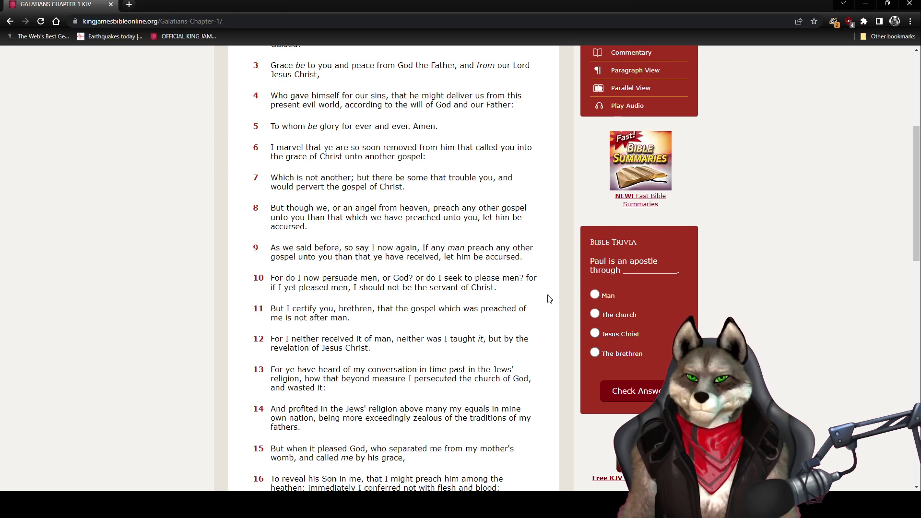
{"action": "scroll", "coordinate": [547, 299], "scroll_direction": "down", "scroll_amount": 2}
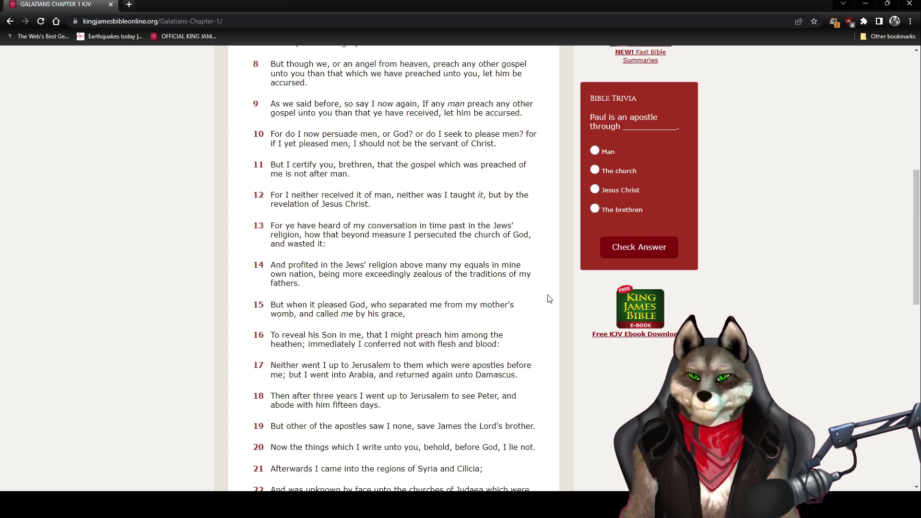
{"action": "scroll", "coordinate": [547, 299], "scroll_direction": "down", "scroll_amount": 2}
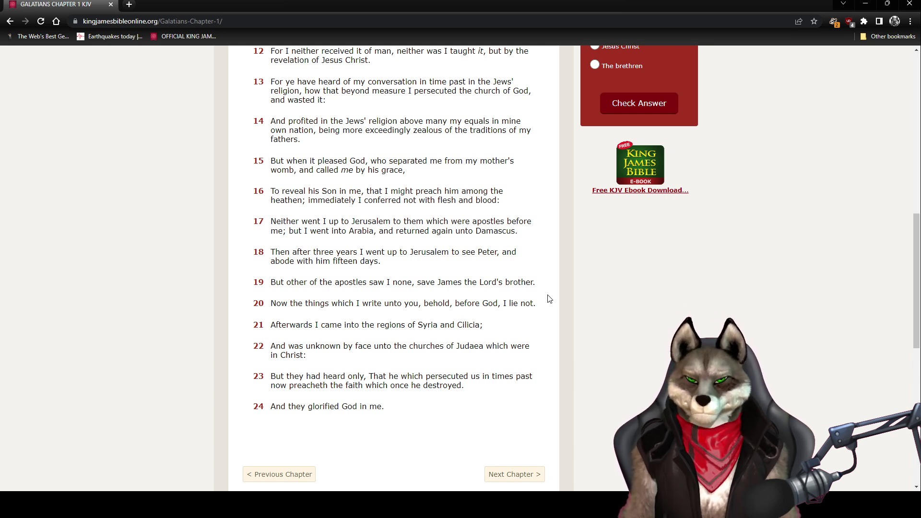
{"action": "scroll", "coordinate": [547, 298], "scroll_direction": "down", "scroll_amount": 2}
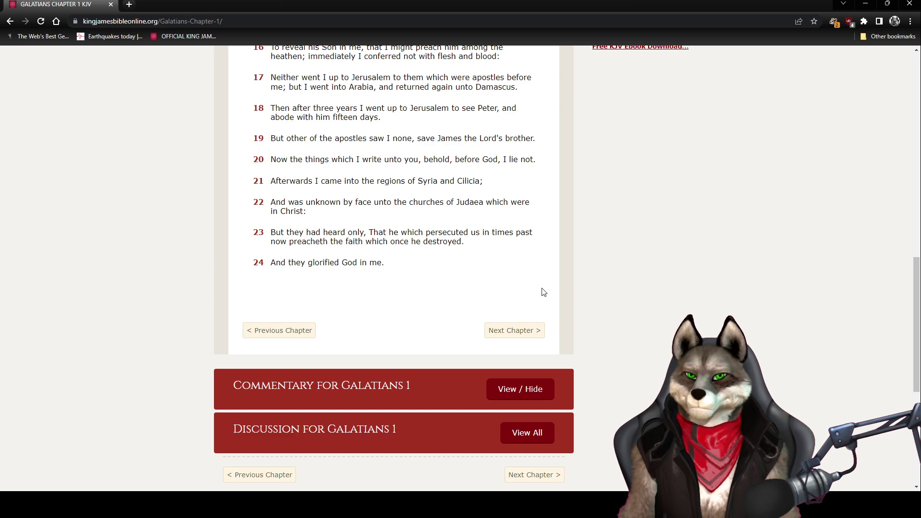
- Advance from Galatians 1 to Galatians chapter 2 and read verses 4 through 15
{"action": "left_click", "coordinate": [531, 333]}
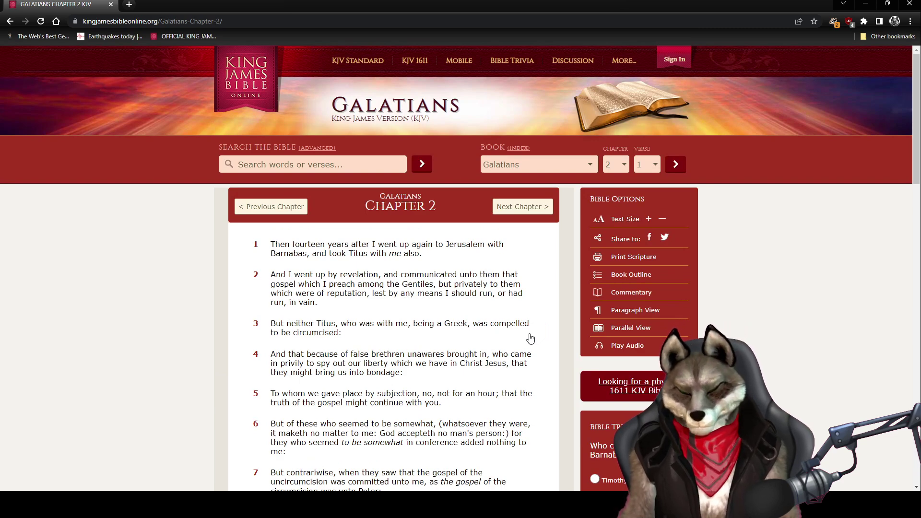
{"action": "scroll", "coordinate": [542, 361], "scroll_direction": "down", "scroll_amount": 2}
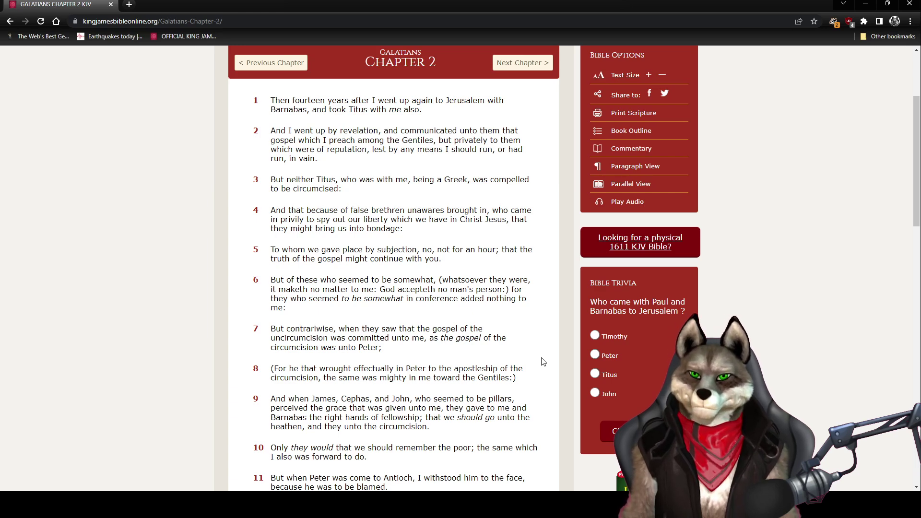
{"action": "scroll", "coordinate": [547, 351], "scroll_direction": "down", "scroll_amount": 2}
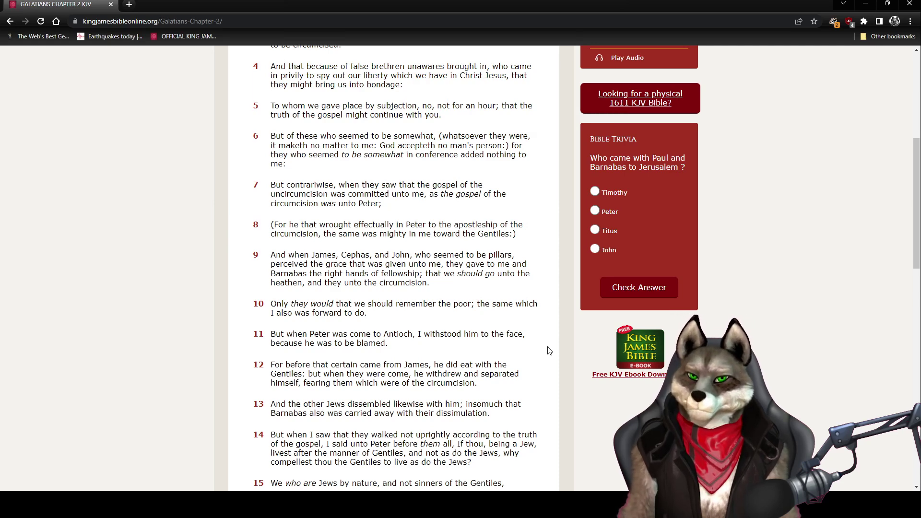
{"action": "scroll", "coordinate": [547, 351], "scroll_direction": "down", "scroll_amount": 3}
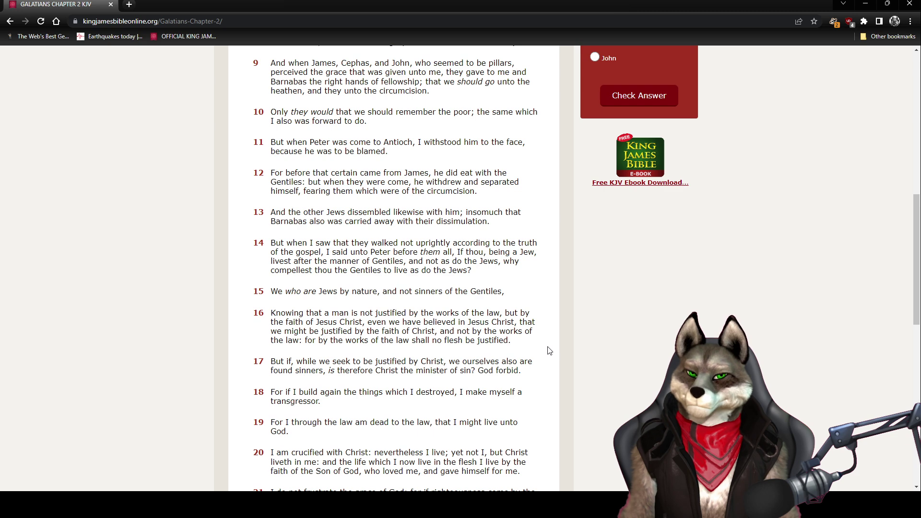
{"action": "scroll", "coordinate": [547, 350], "scroll_direction": "down", "scroll_amount": 1}
{"action": "scroll", "coordinate": [547, 351], "scroll_direction": "down", "scroll_amount": 2}
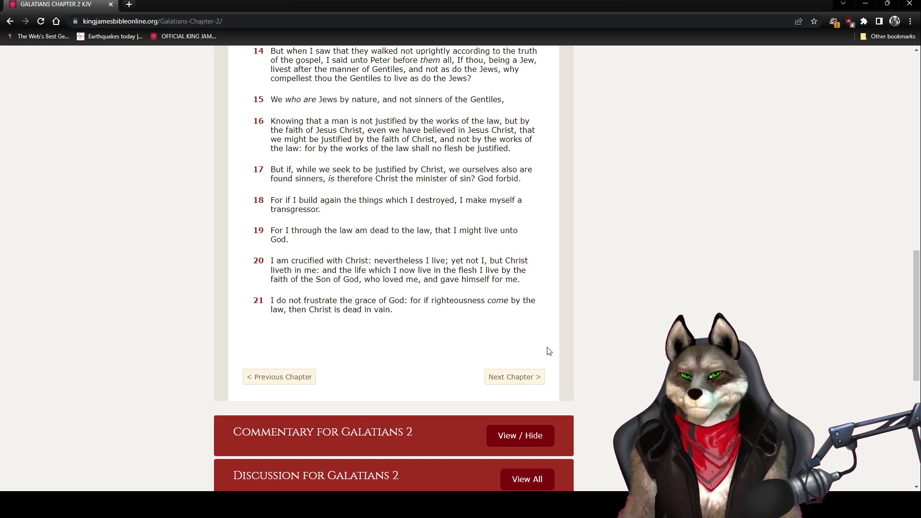
- Advance to Galatians chapter 3 and read it through to verse 29
{"action": "left_click", "coordinate": [522, 374]}
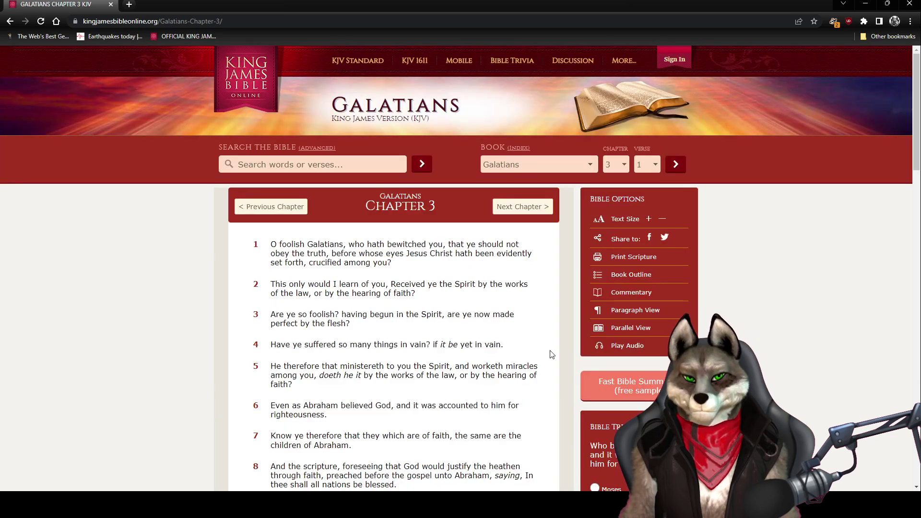
{"action": "scroll", "coordinate": [550, 355], "scroll_direction": "down", "scroll_amount": 2}
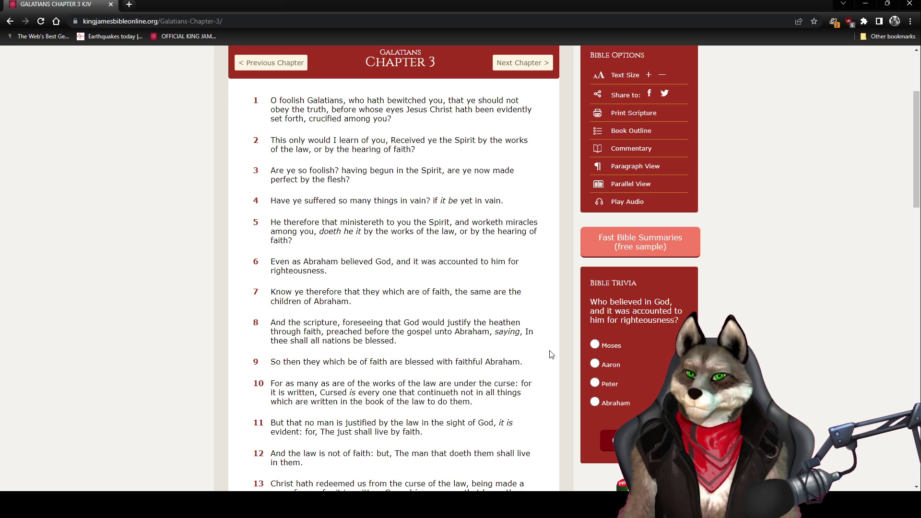
{"action": "scroll", "coordinate": [549, 354], "scroll_direction": "down", "scroll_amount": 3}
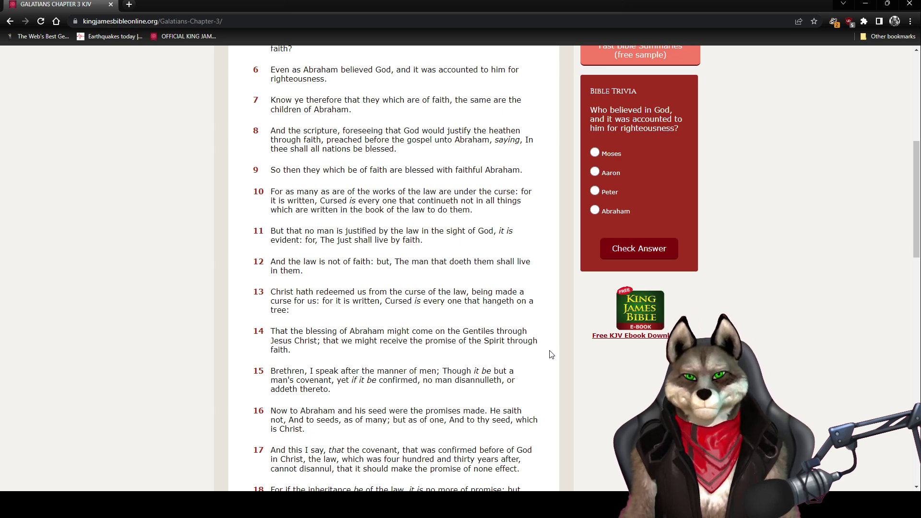
{"action": "scroll", "coordinate": [549, 354], "scroll_direction": "down", "scroll_amount": 2}
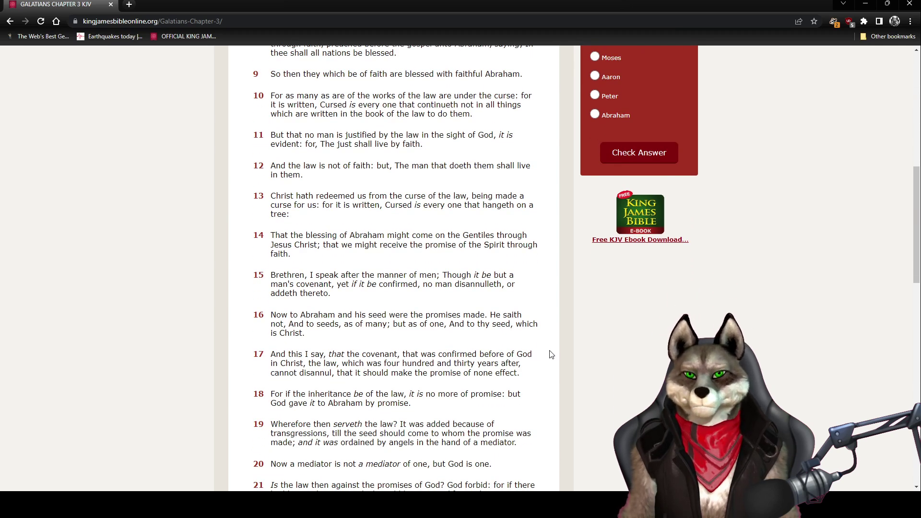
{"action": "scroll", "coordinate": [549, 354], "scroll_direction": "down", "scroll_amount": 2}
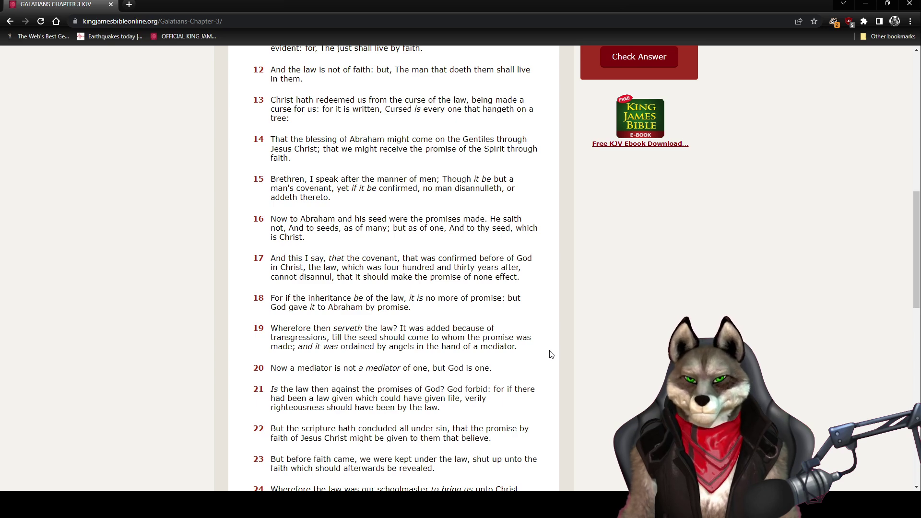
{"action": "scroll", "coordinate": [550, 354], "scroll_direction": "down", "scroll_amount": 2}
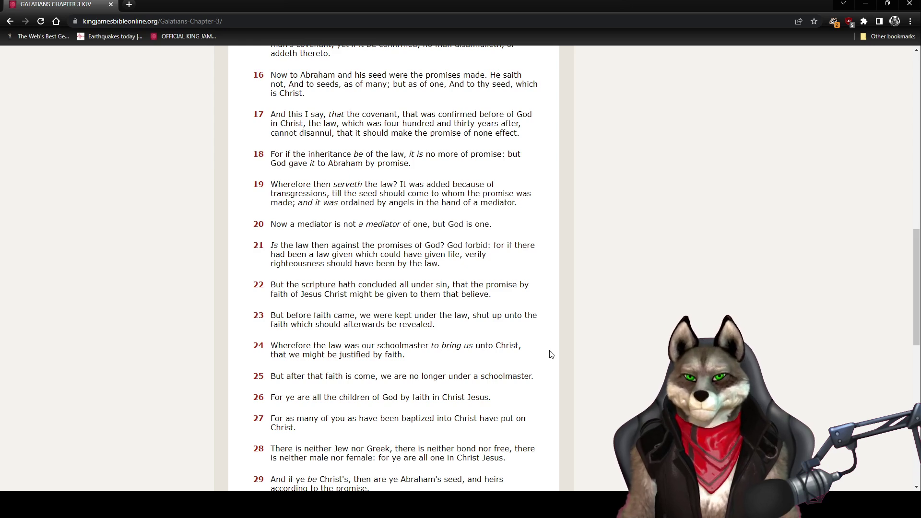
{"action": "scroll", "coordinate": [549, 354], "scroll_direction": "down", "scroll_amount": 2}
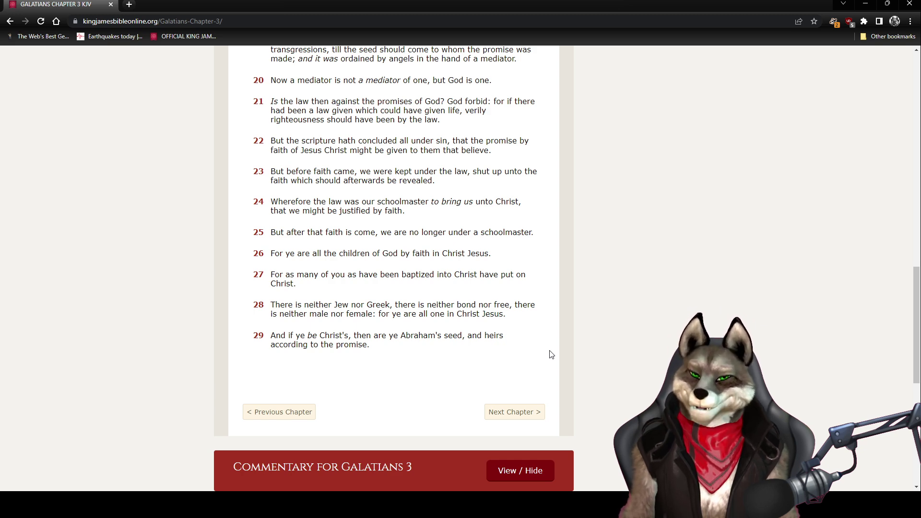
- Advance to Galatians chapter 4 and read verses 1 through about 21
{"action": "left_click", "coordinate": [513, 412]}
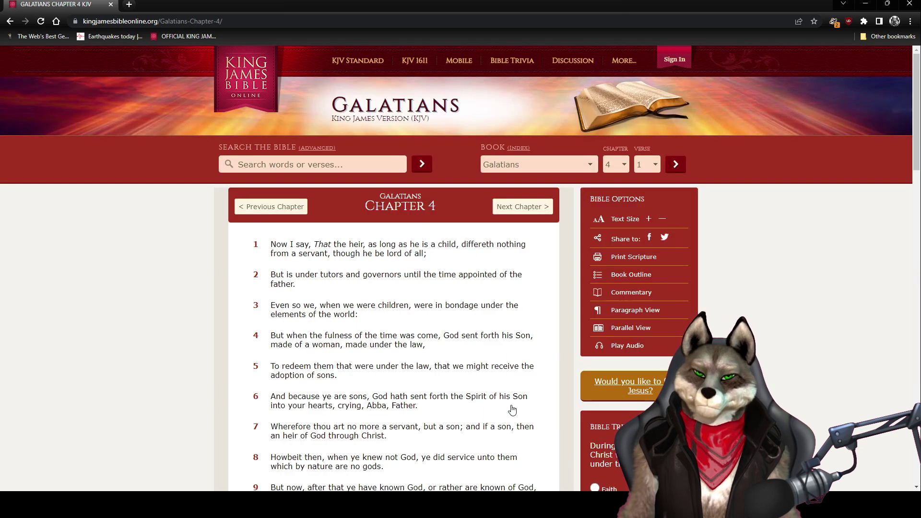
{"action": "scroll", "coordinate": [553, 337], "scroll_direction": "down", "scroll_amount": 1}
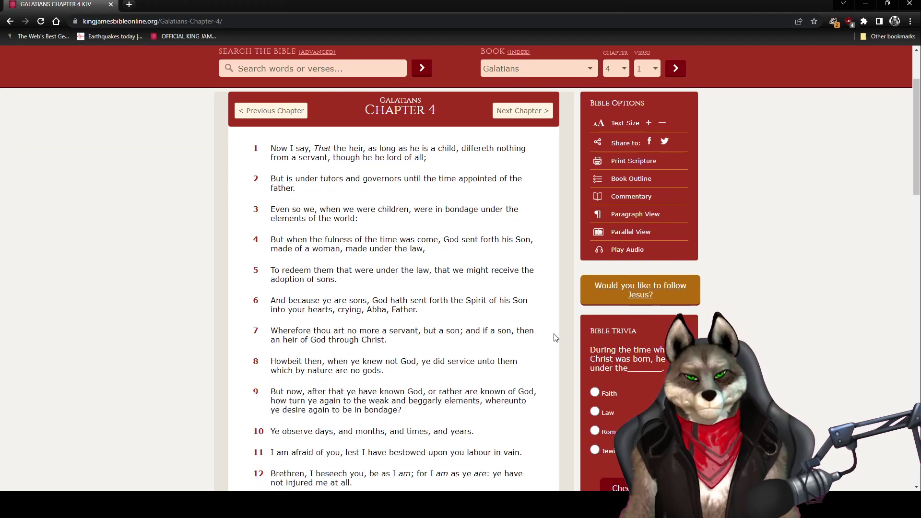
{"action": "scroll", "coordinate": [554, 337], "scroll_direction": "down", "scroll_amount": 1}
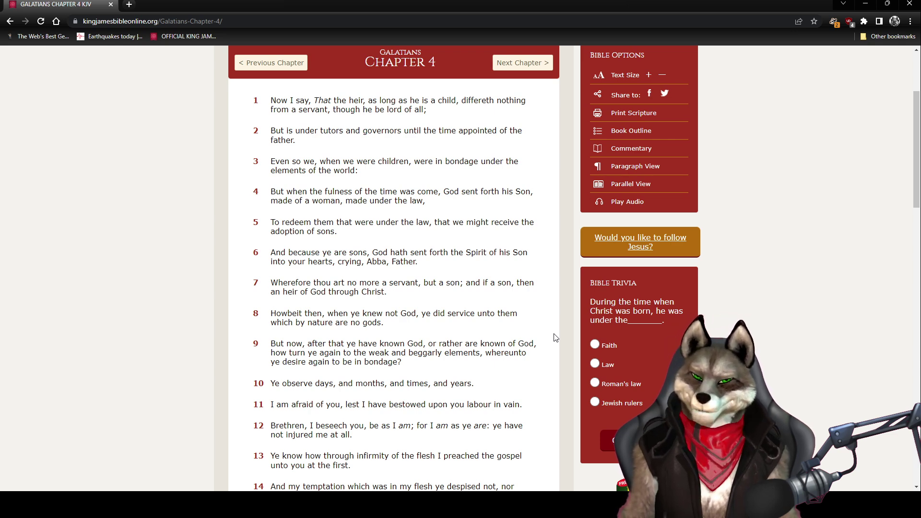
{"action": "scroll", "coordinate": [554, 337], "scroll_direction": "down", "scroll_amount": 2}
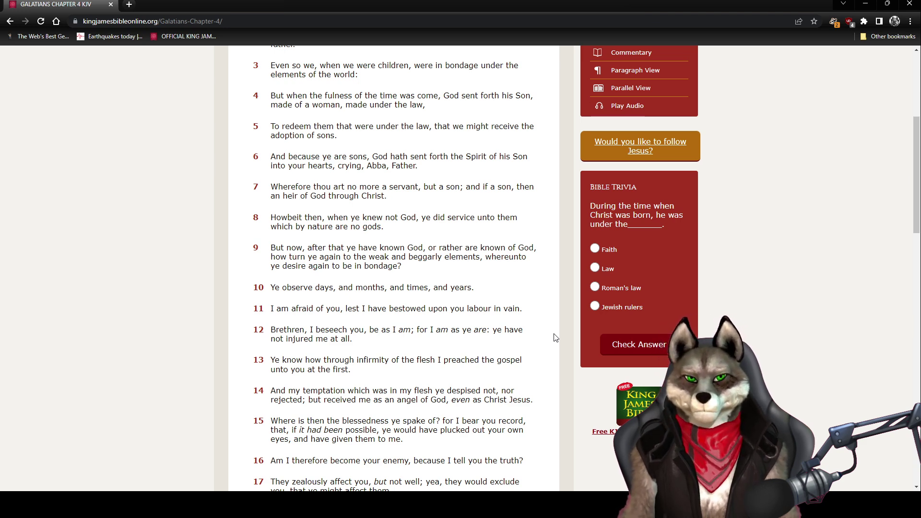
{"action": "scroll", "coordinate": [554, 338], "scroll_direction": "down", "scroll_amount": 2}
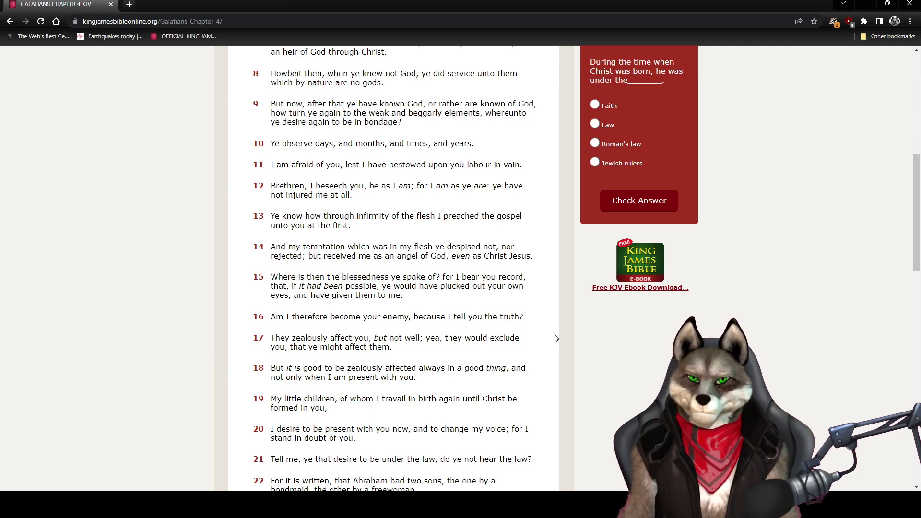
{"action": "scroll", "coordinate": [554, 337], "scroll_direction": "down", "scroll_amount": 2}
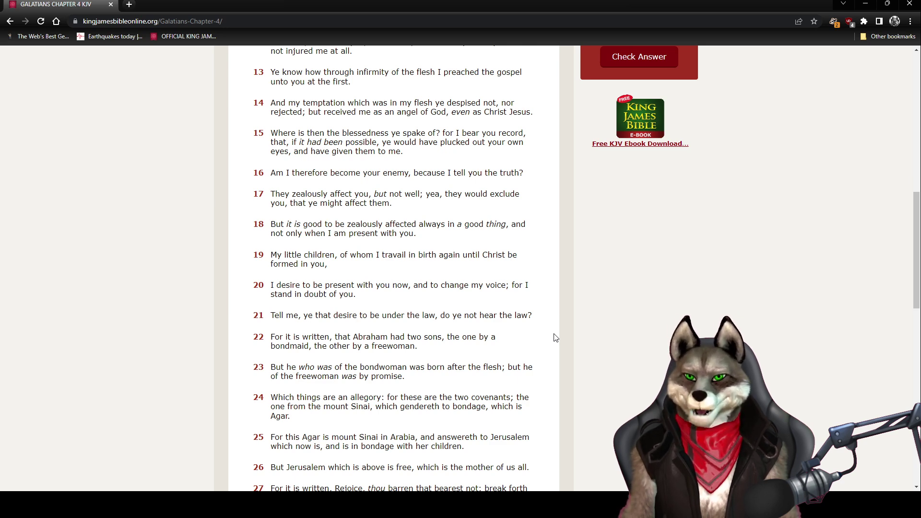
{"action": "scroll", "coordinate": [555, 338], "scroll_direction": "down", "scroll_amount": 1}
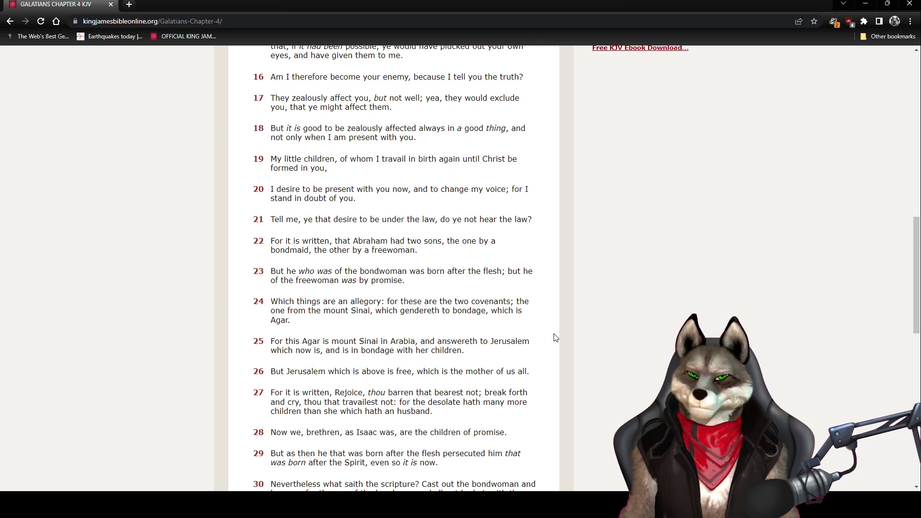
{"action": "scroll", "coordinate": [555, 337], "scroll_direction": "down", "scroll_amount": 2}
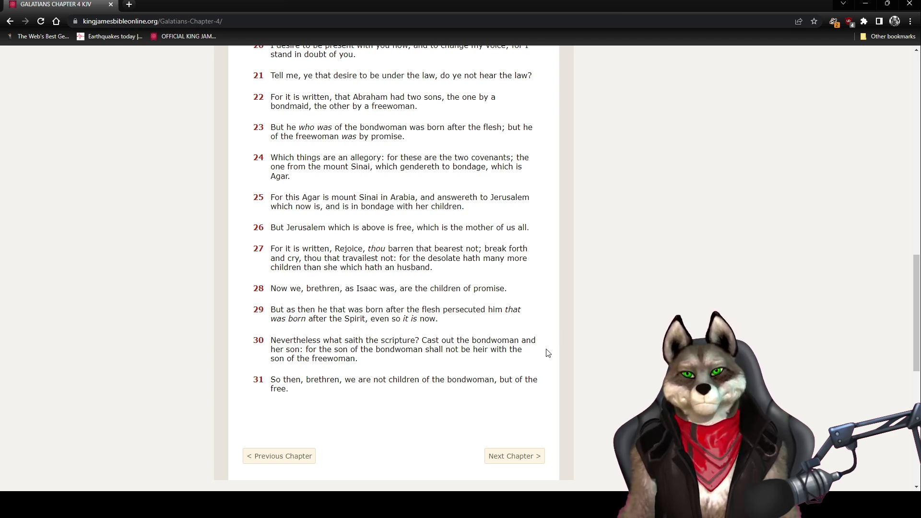
{"action": "scroll", "coordinate": [546, 353], "scroll_direction": "down", "scroll_amount": 1}
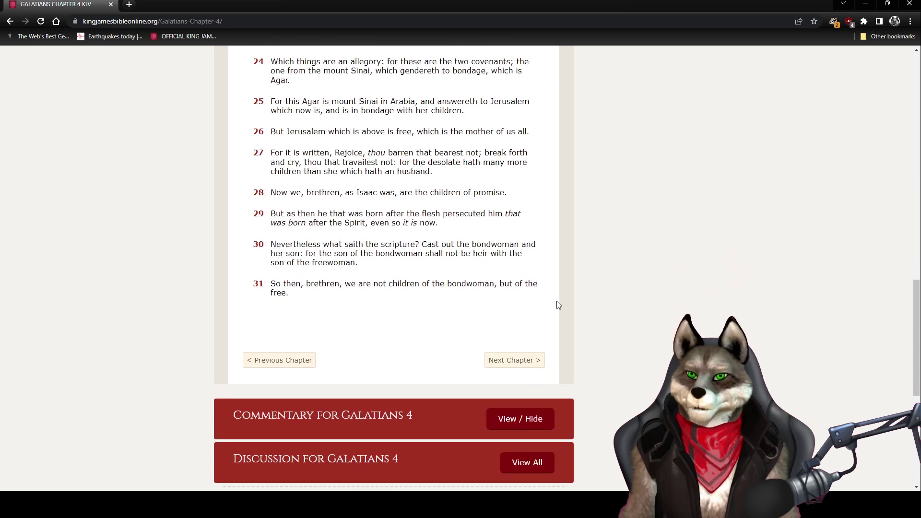
{"action": "scroll", "coordinate": [554, 304], "scroll_direction": "down", "scroll_amount": 1}
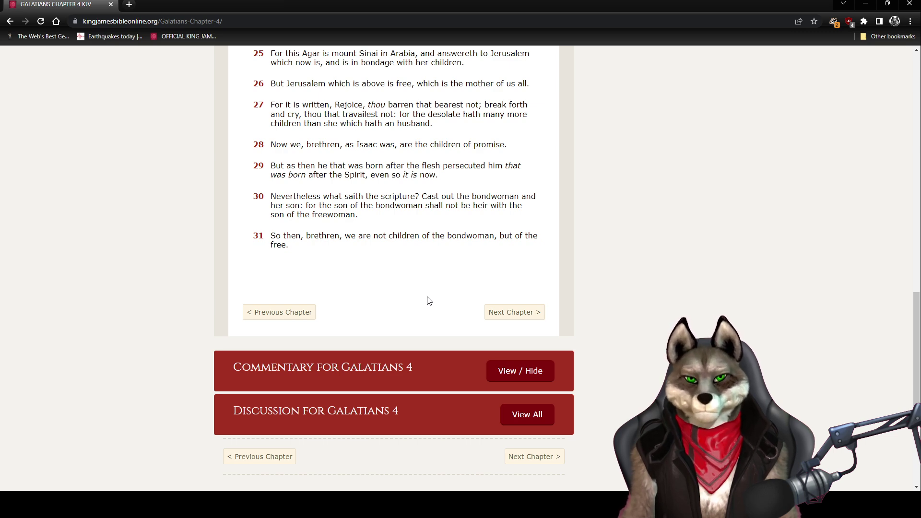
- Advance to Galatians chapter 5 and read it through to verse 26
{"action": "left_click", "coordinate": [513, 311]}
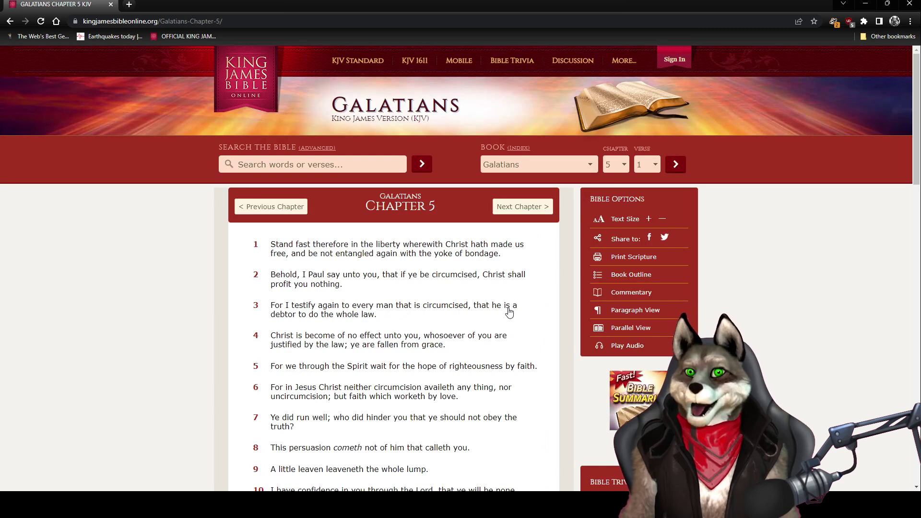
{"action": "scroll", "coordinate": [552, 345], "scroll_direction": "down", "scroll_amount": 2}
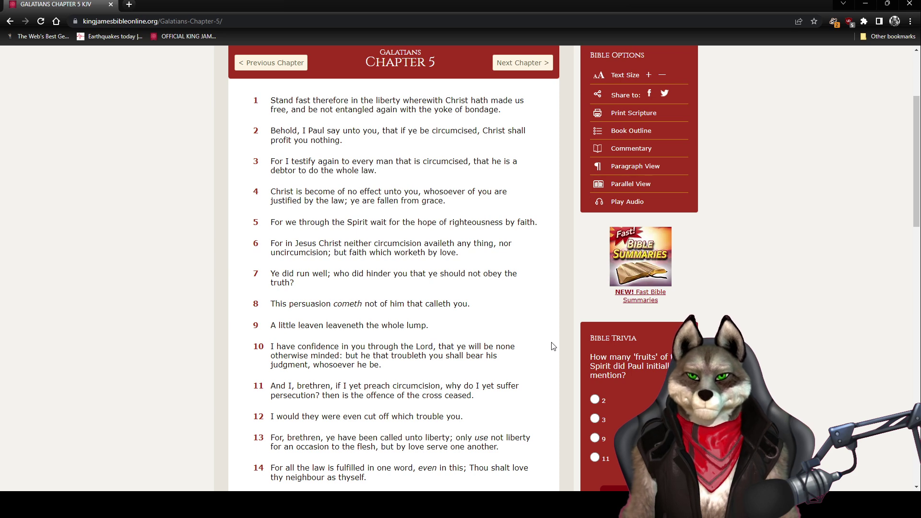
{"action": "scroll", "coordinate": [552, 347], "scroll_direction": "down", "scroll_amount": 2}
{"action": "scroll", "coordinate": [551, 345], "scroll_direction": "down", "scroll_amount": 1}
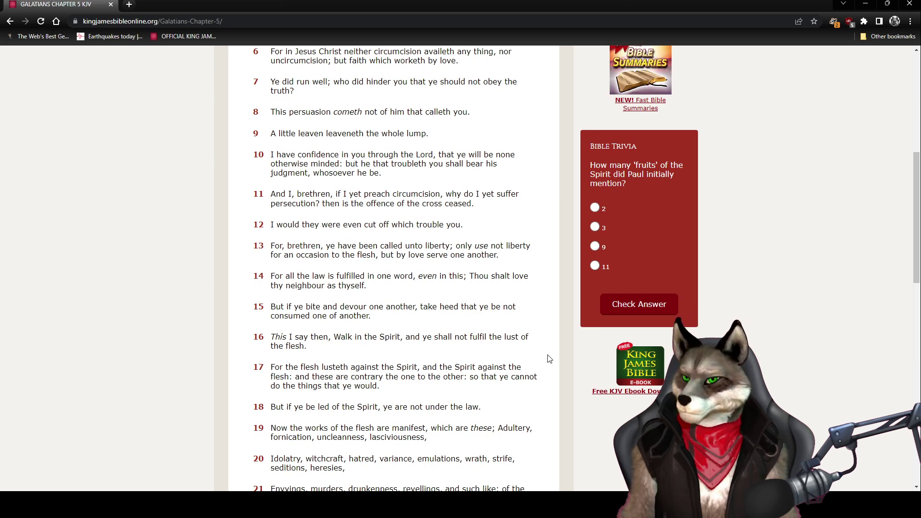
{"action": "scroll", "coordinate": [547, 356], "scroll_direction": "down", "scroll_amount": 4}
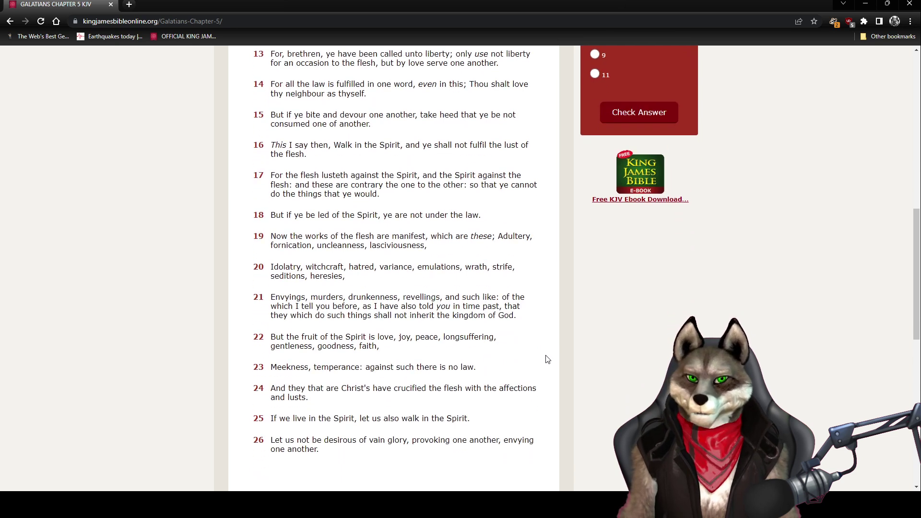
{"action": "scroll", "coordinate": [546, 359], "scroll_direction": "down", "scroll_amount": 1}
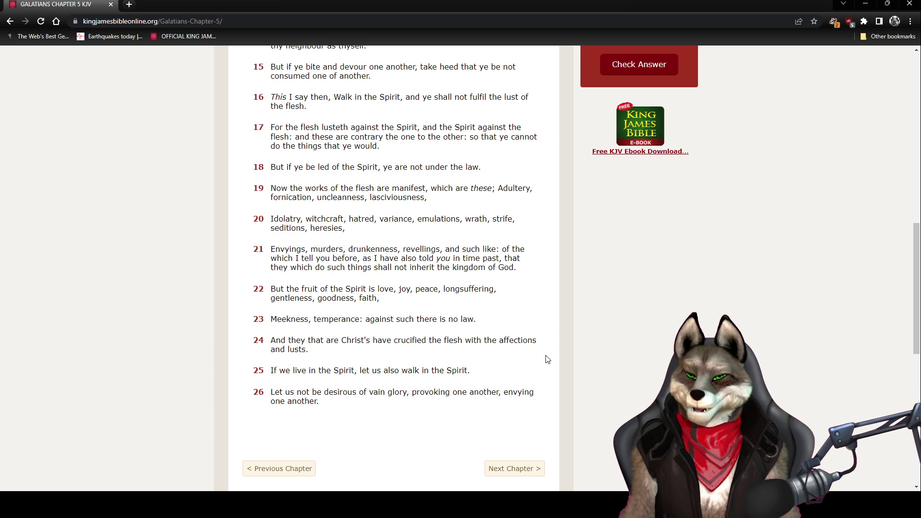
{"action": "scroll", "coordinate": [546, 358], "scroll_direction": "down", "scroll_amount": 2}
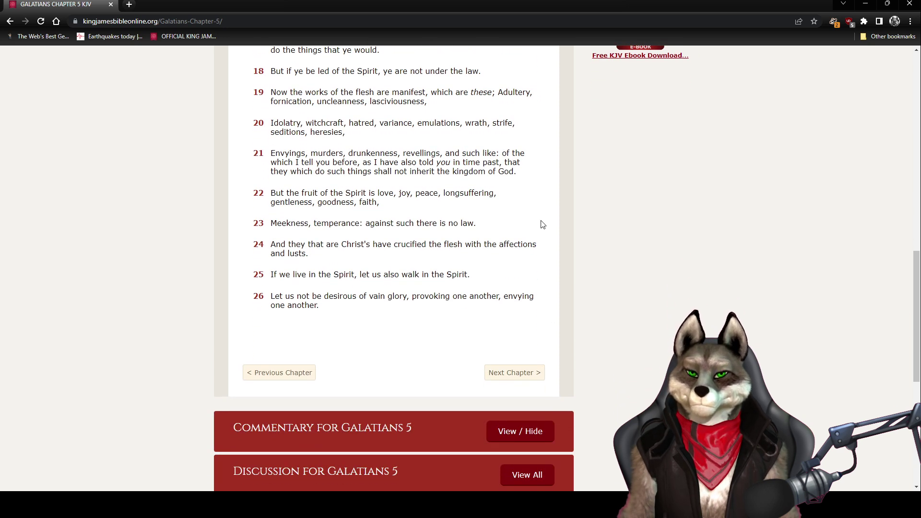
{"action": "scroll", "coordinate": [543, 199], "scroll_direction": "down", "scroll_amount": 1}
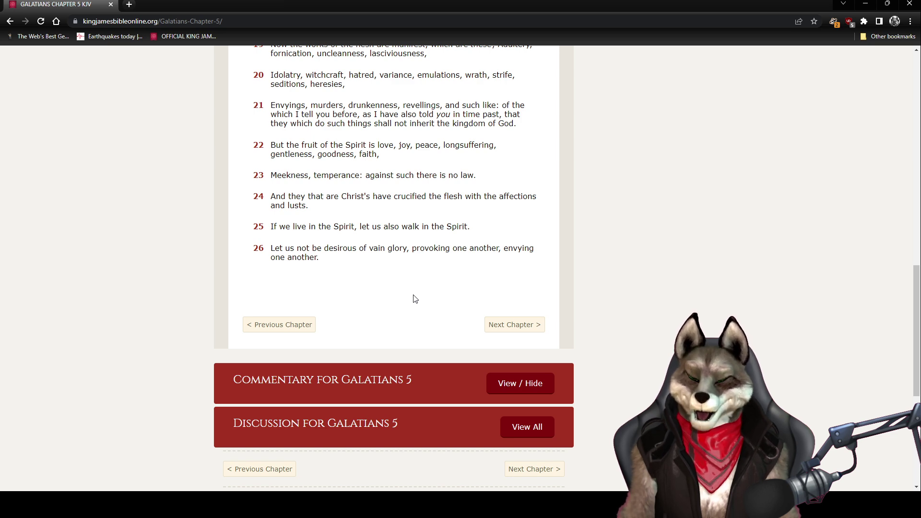
- Advance to Galatians chapter 6 and read verses 4 through 18
{"action": "left_click", "coordinate": [517, 326]}
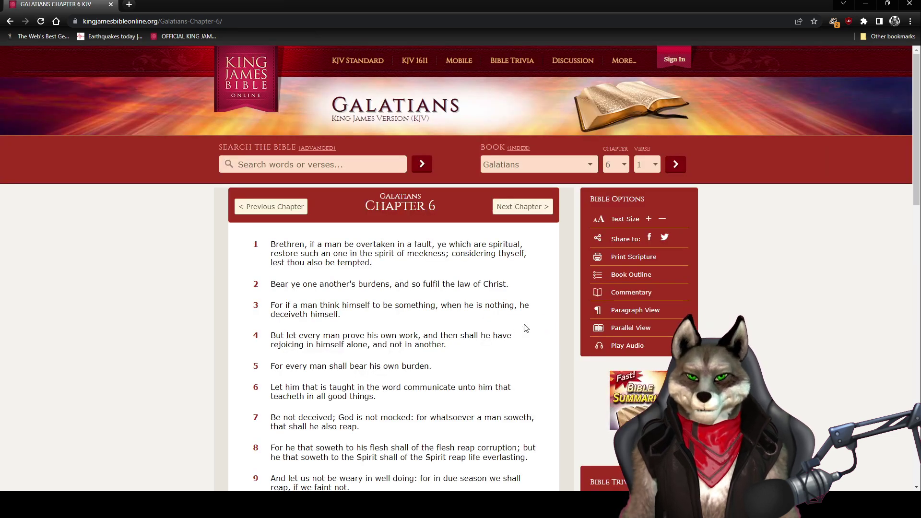
{"action": "scroll", "coordinate": [534, 329], "scroll_direction": "down", "scroll_amount": 2}
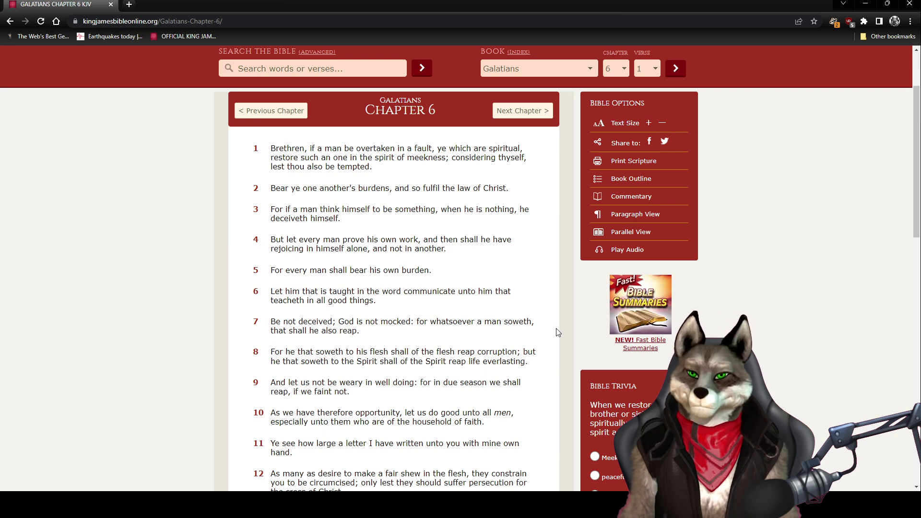
{"action": "scroll", "coordinate": [556, 332], "scroll_direction": "down", "scroll_amount": 2}
{"action": "scroll", "coordinate": [556, 332], "scroll_direction": "down", "scroll_amount": 1}
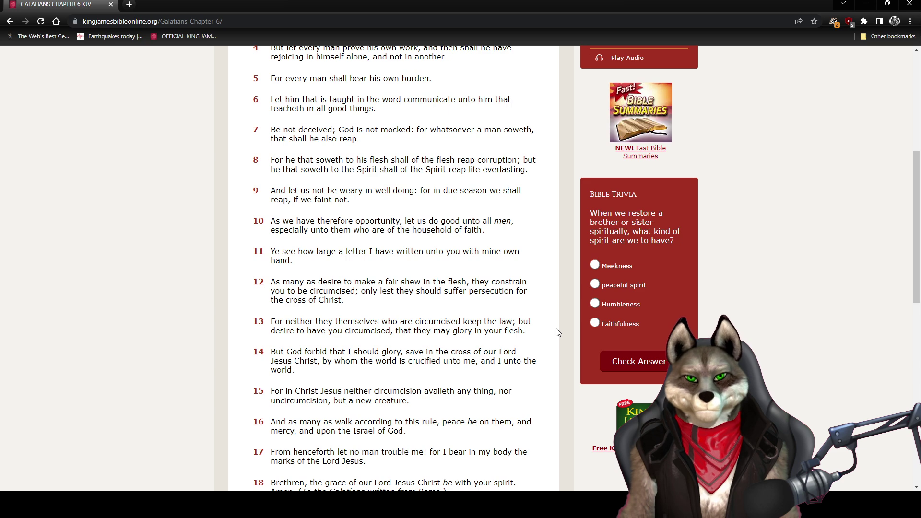
{"action": "scroll", "coordinate": [557, 331], "scroll_direction": "down", "scroll_amount": 2}
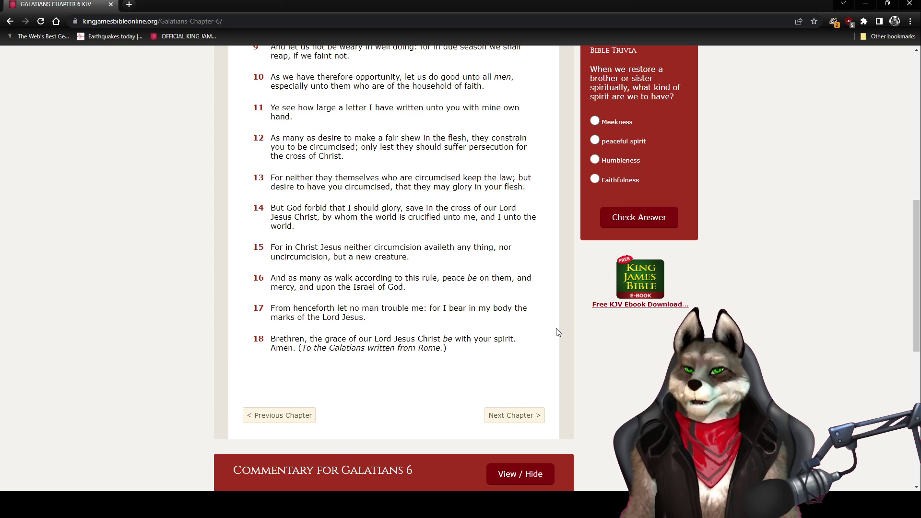
{"action": "scroll", "coordinate": [554, 302], "scroll_direction": "down", "scroll_amount": 2}
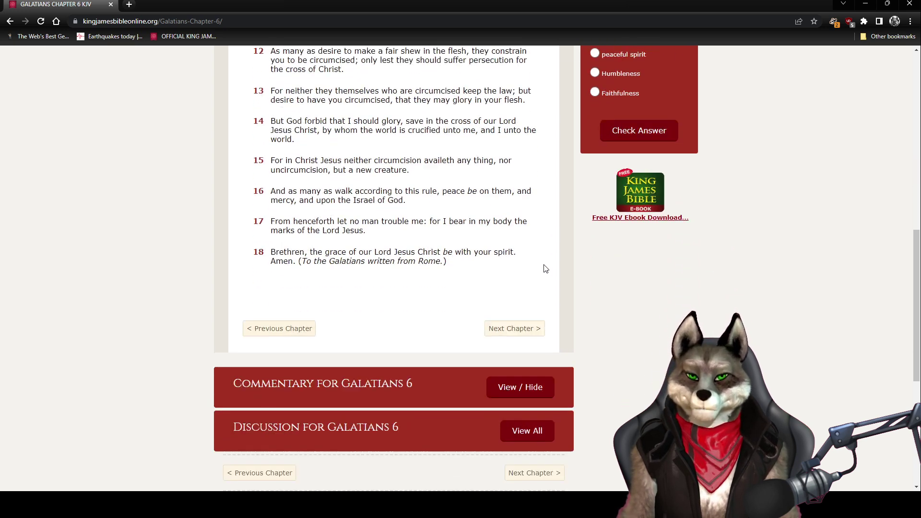